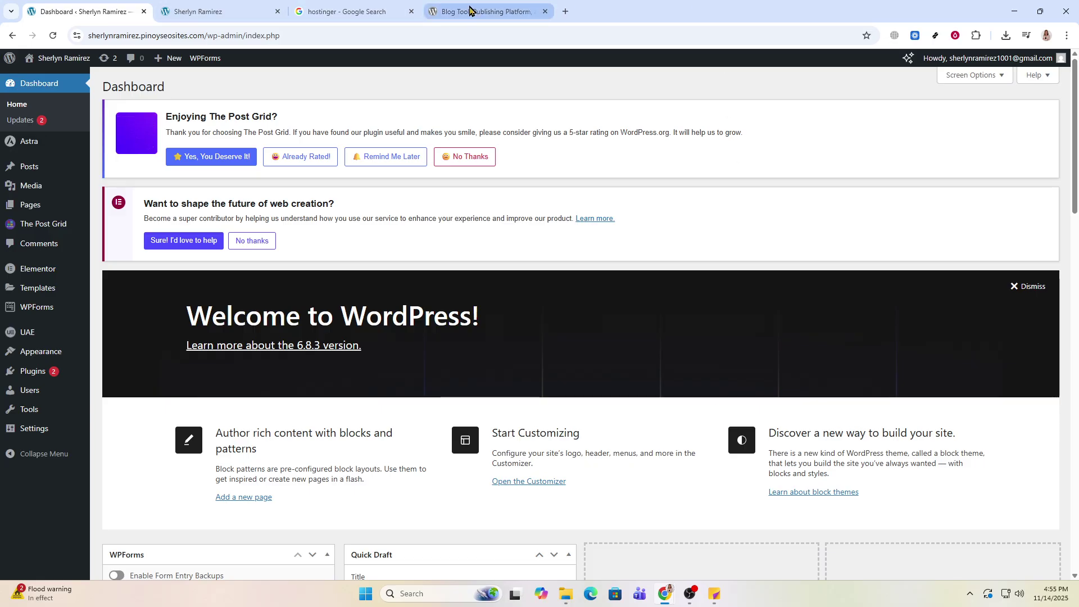
Step: Open the Hostinger website from the sponsored result of the Google search for hostinger
click(354, 13)
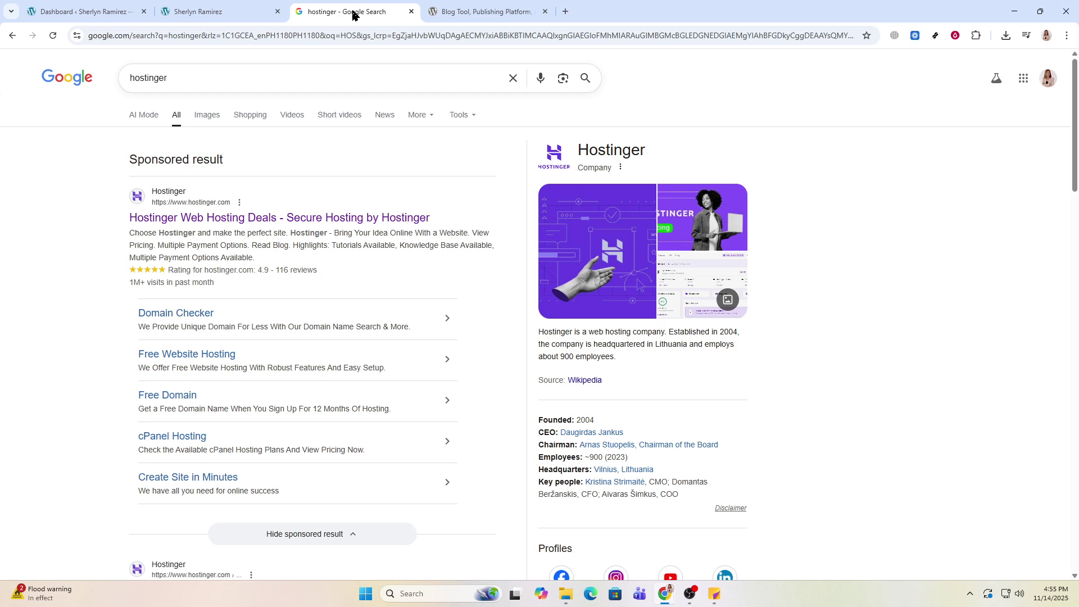
click(152, 219)
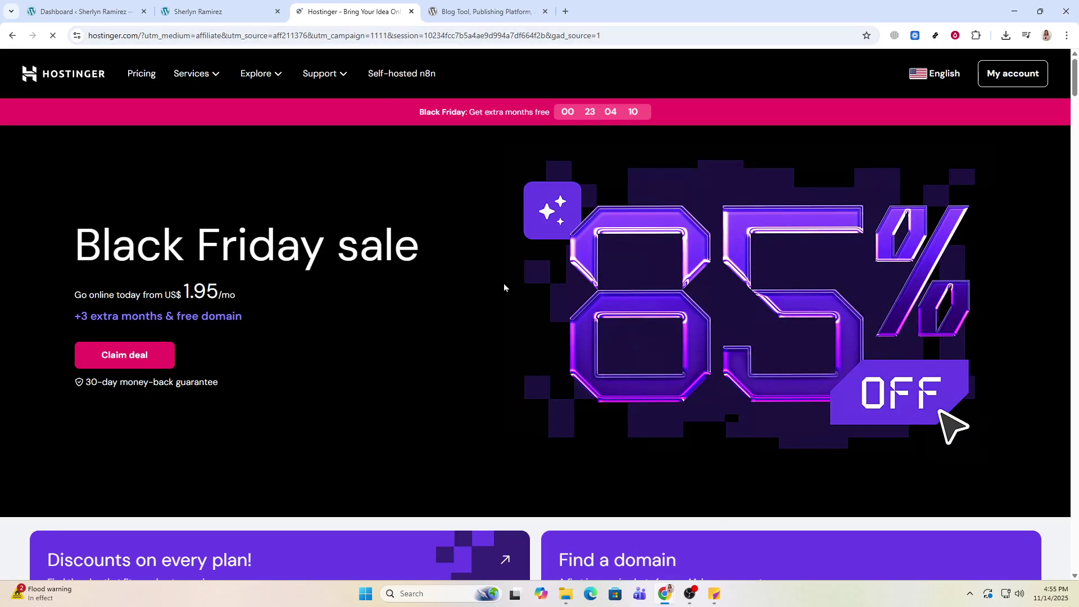
Step: Look through the WordPress.org homepage, including its feature overview and the showcase of example websites
click(493, 12)
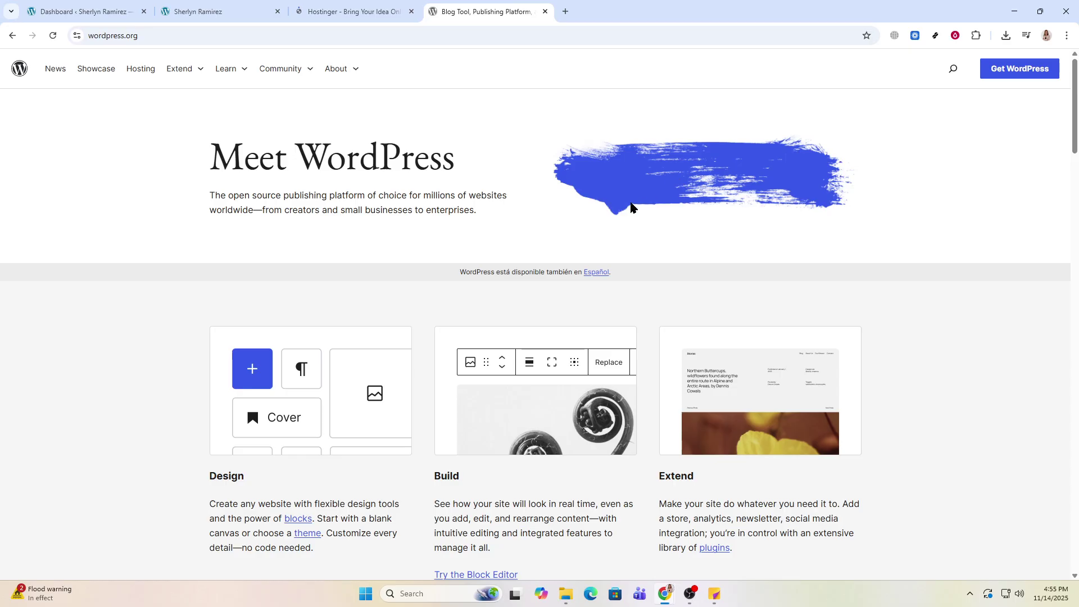
scroll(630, 209, down, 10)
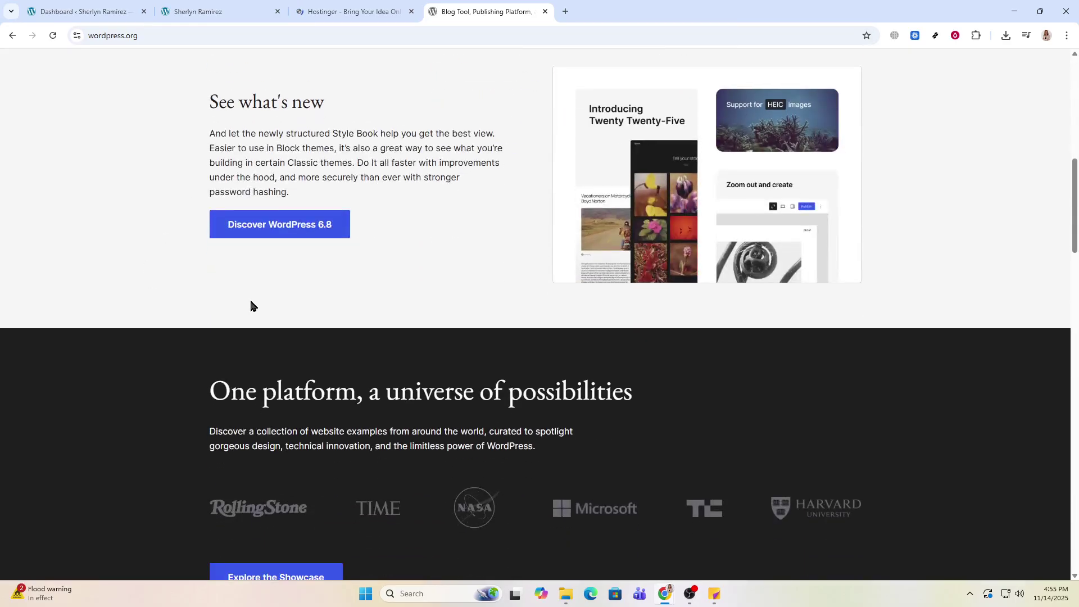
scroll(600, 234, down, 6)
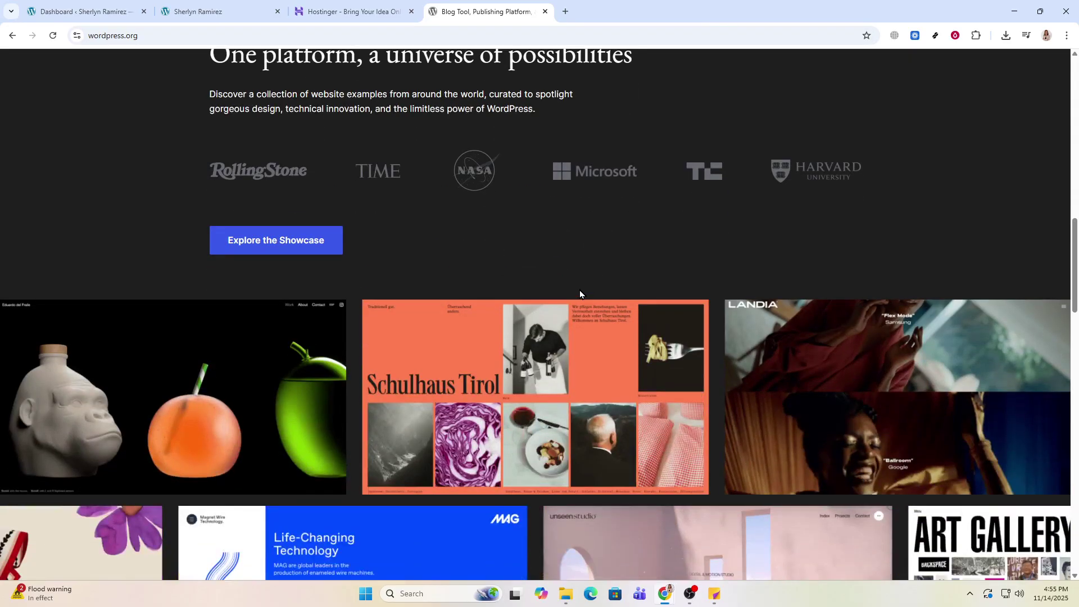
scroll(581, 294, up, 9)
scroll(559, 259, up, 7)
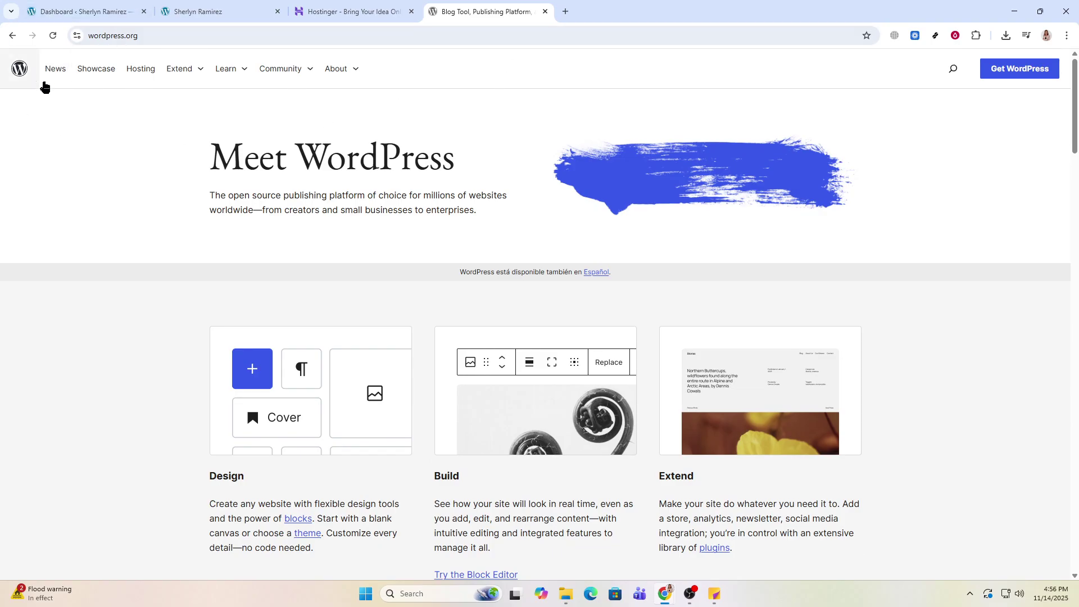
scroll(381, 263, down, 3)
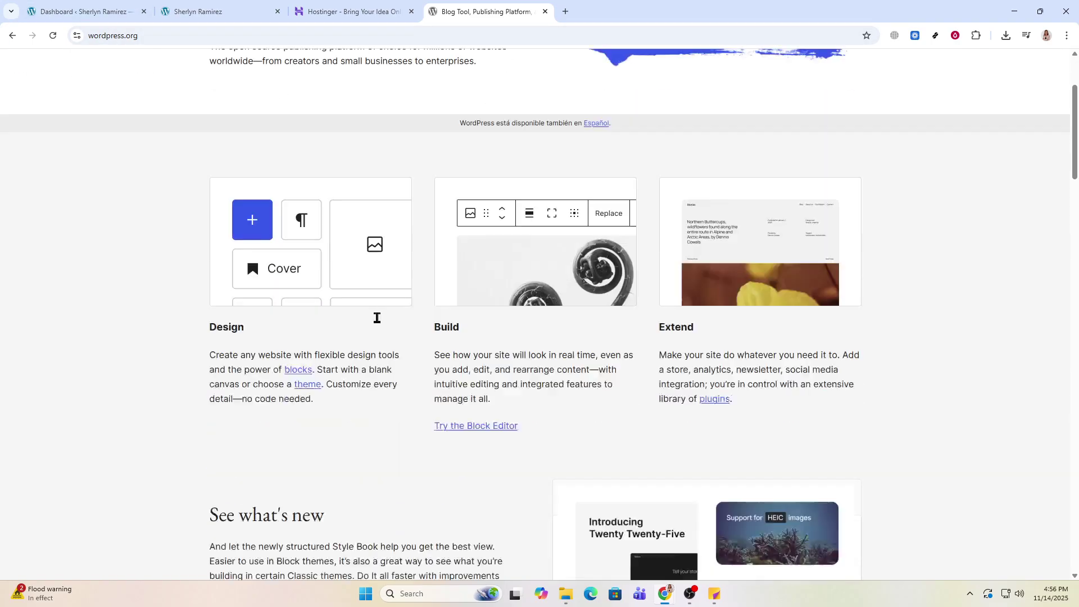
scroll(377, 303, up, 3)
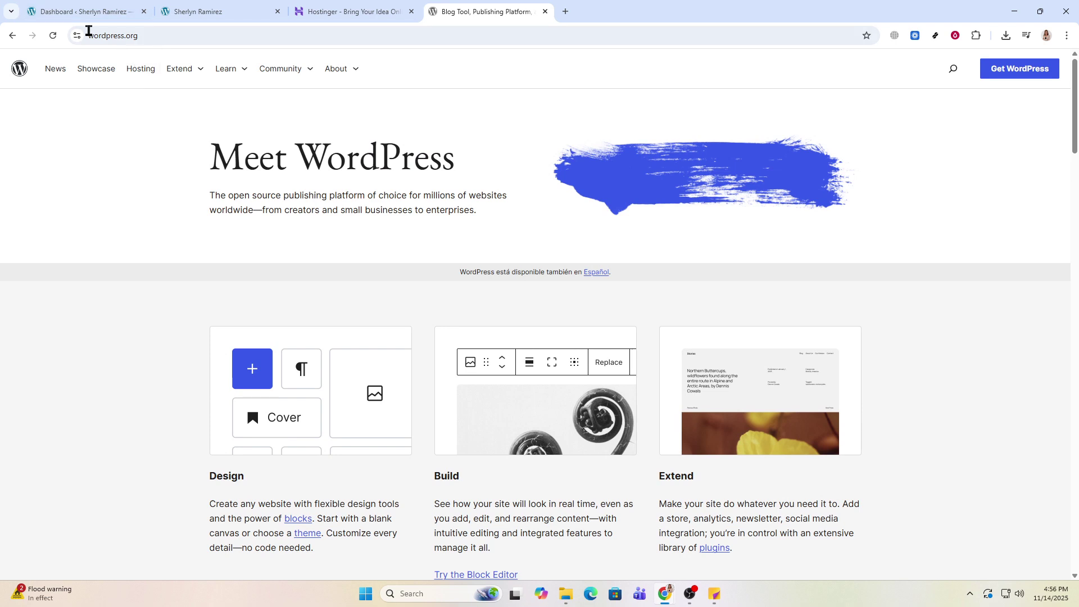
Step: Return to the site's WordPress dashboard and open the overview of installed themes
click(79, 12)
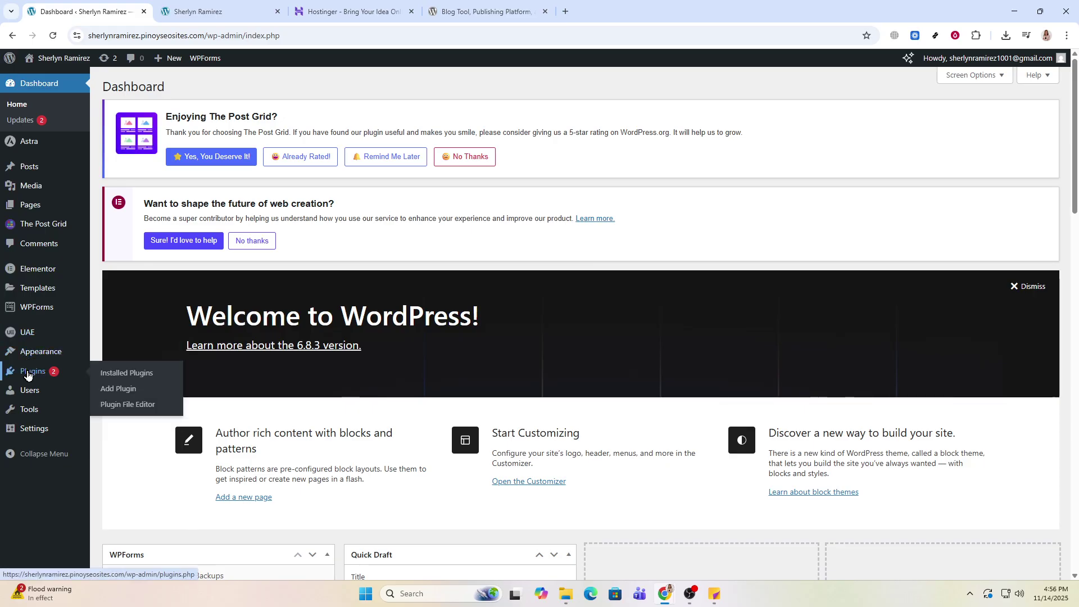
mouse_move(29, 353)
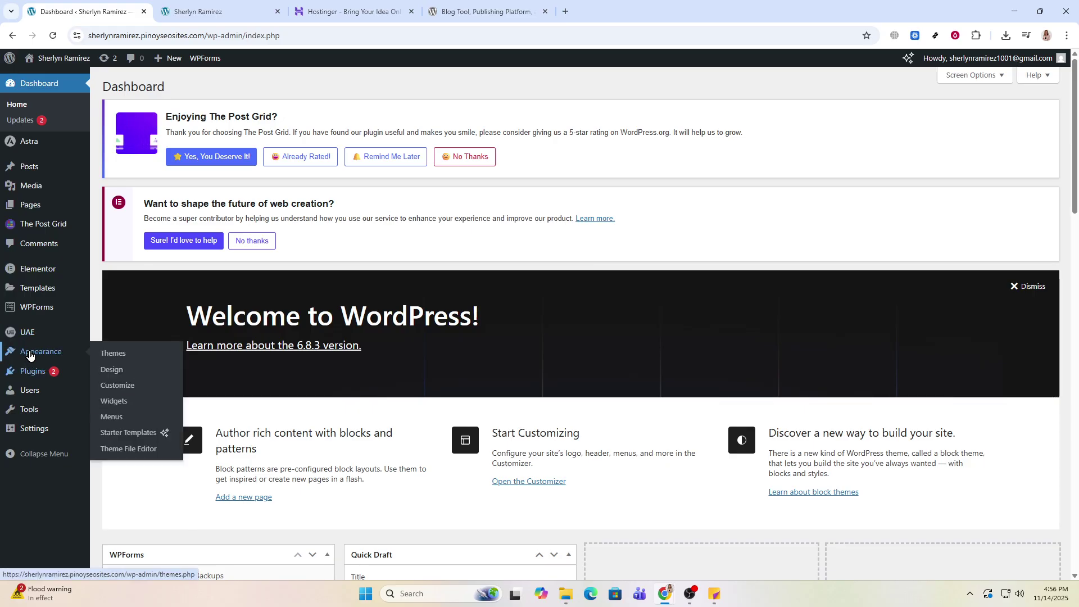
click(122, 354)
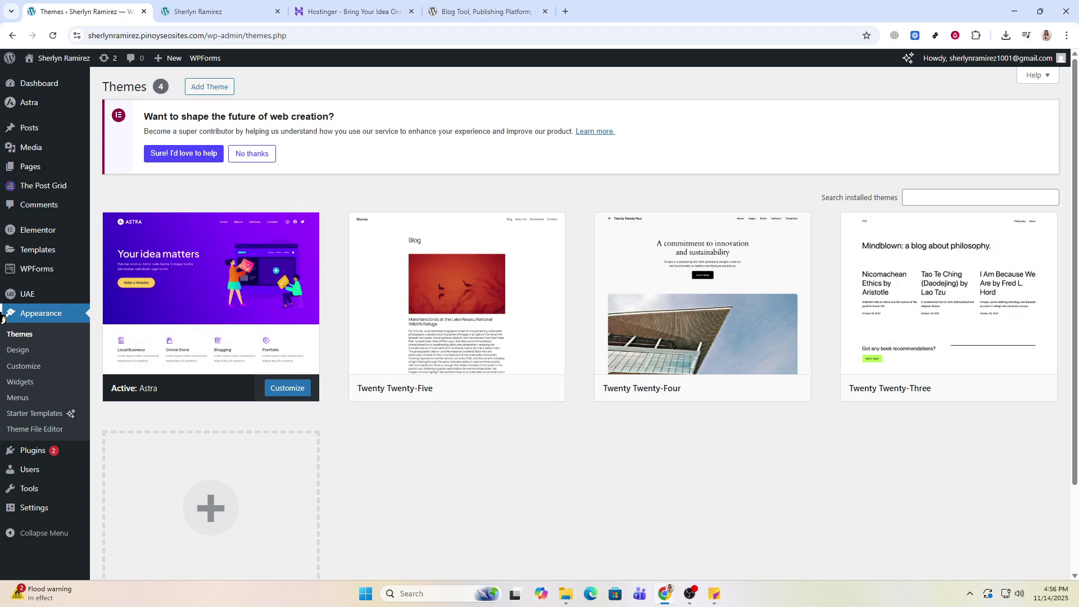
Step: Open the page for adding new plugins and activate its plugin search
mouse_move(30, 467)
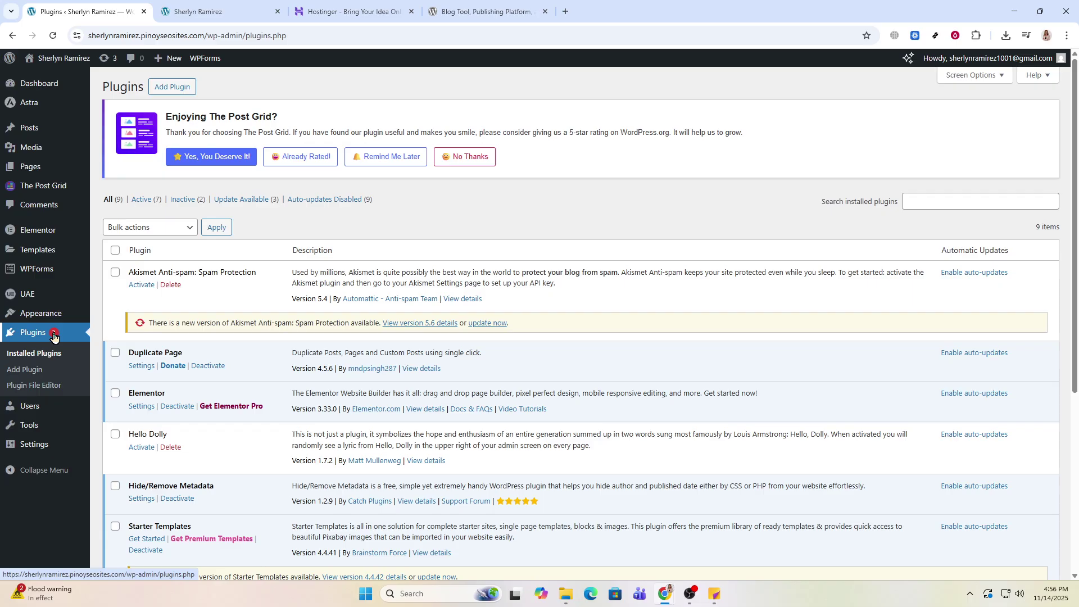
click(28, 373)
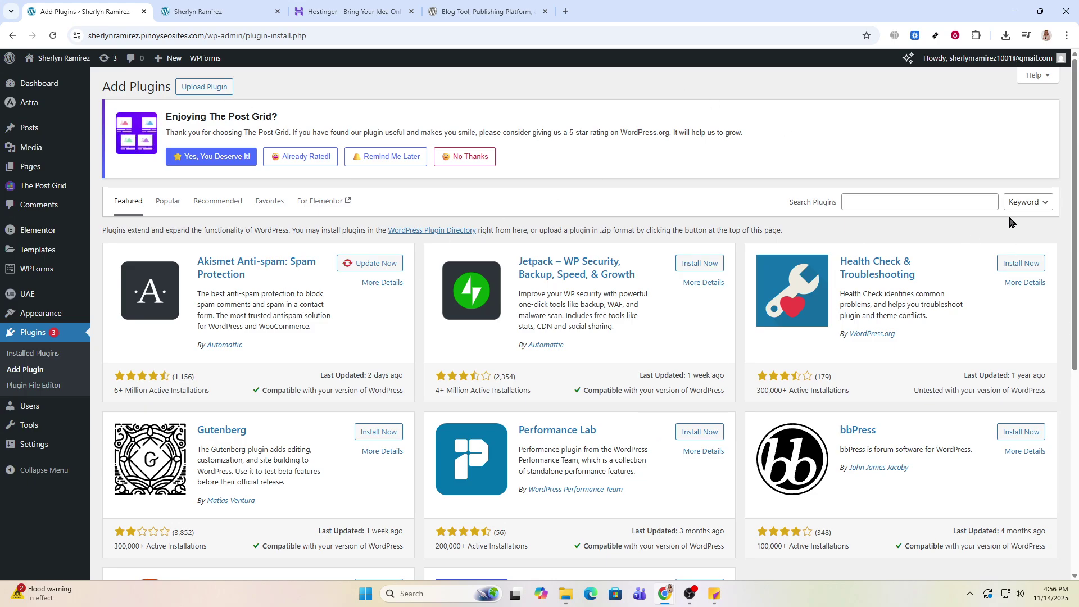
click(862, 201)
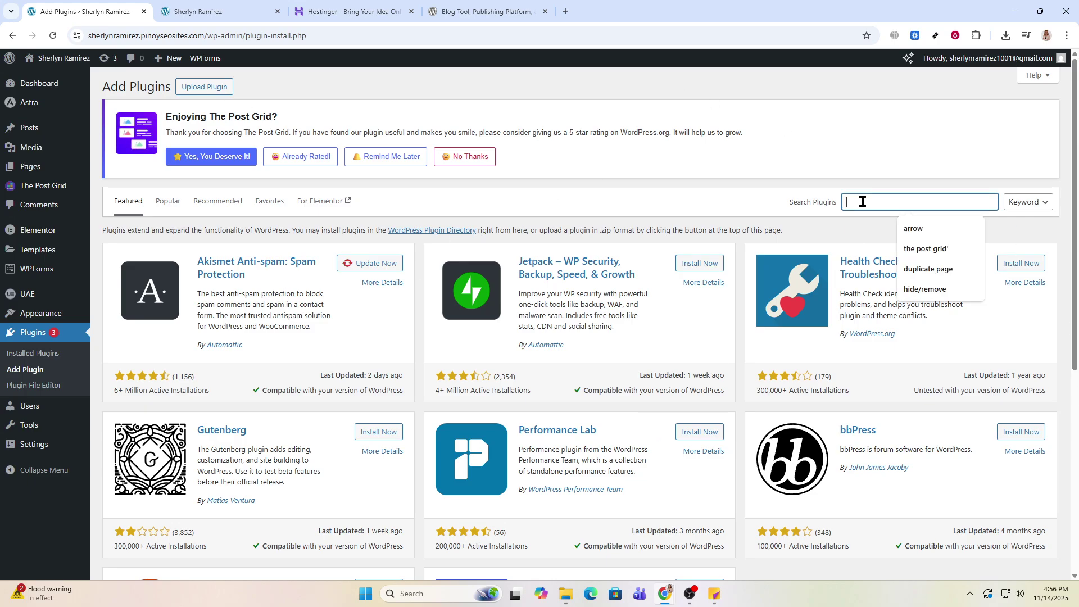
click(862, 202)
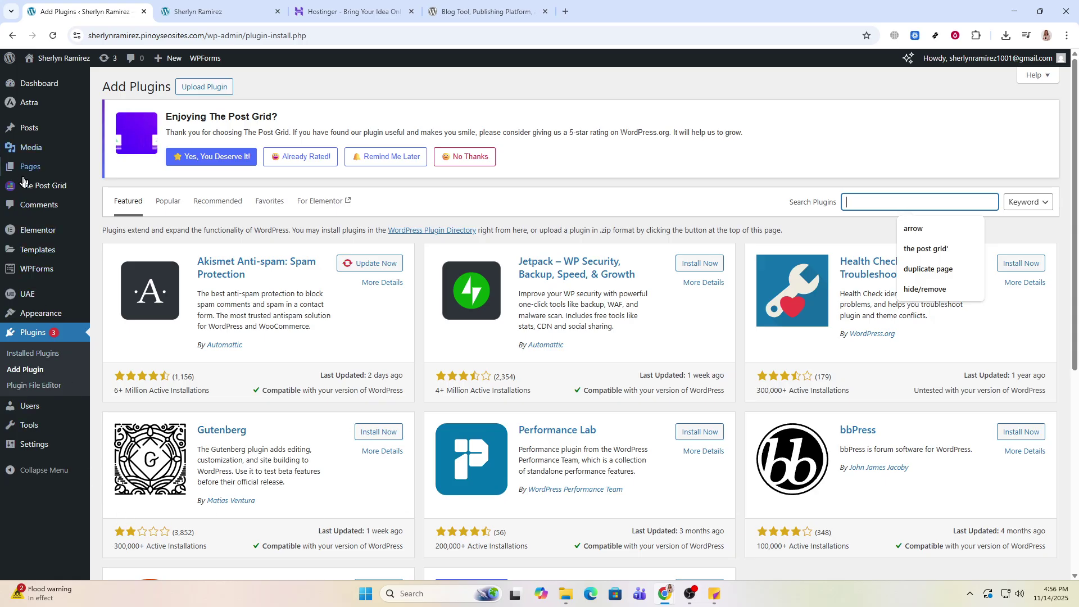
Step: View the list of all site pages and start a new page in the block editor
mouse_move(25, 175)
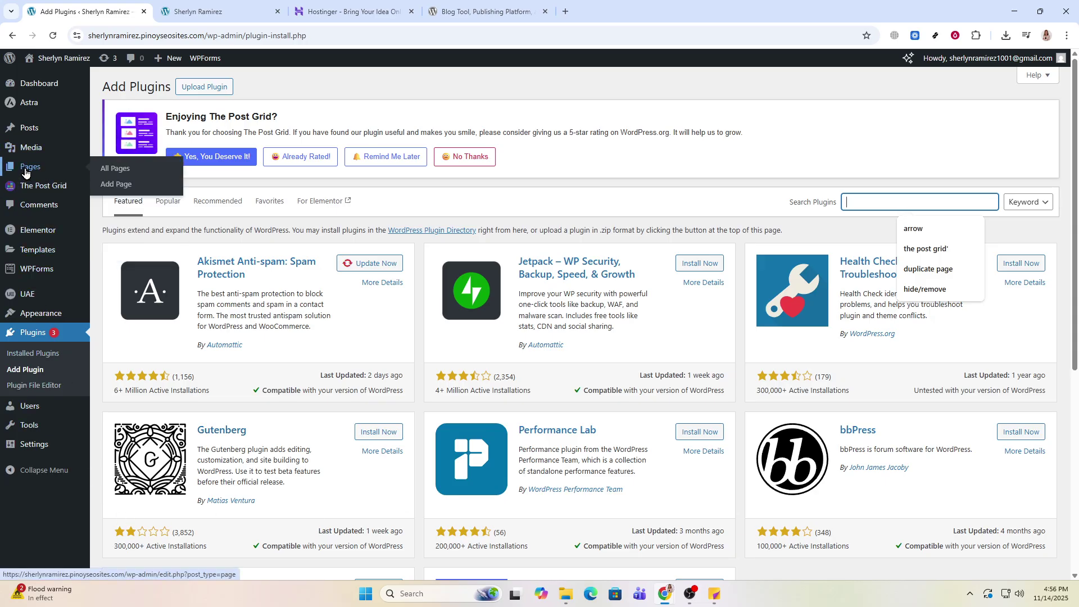
click(122, 172)
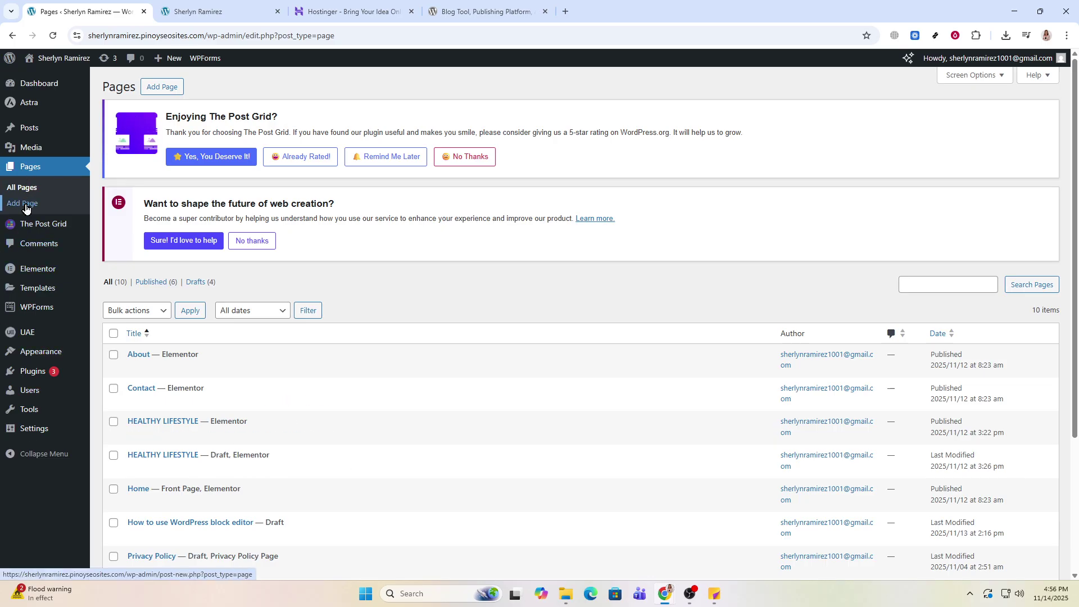
click(25, 205)
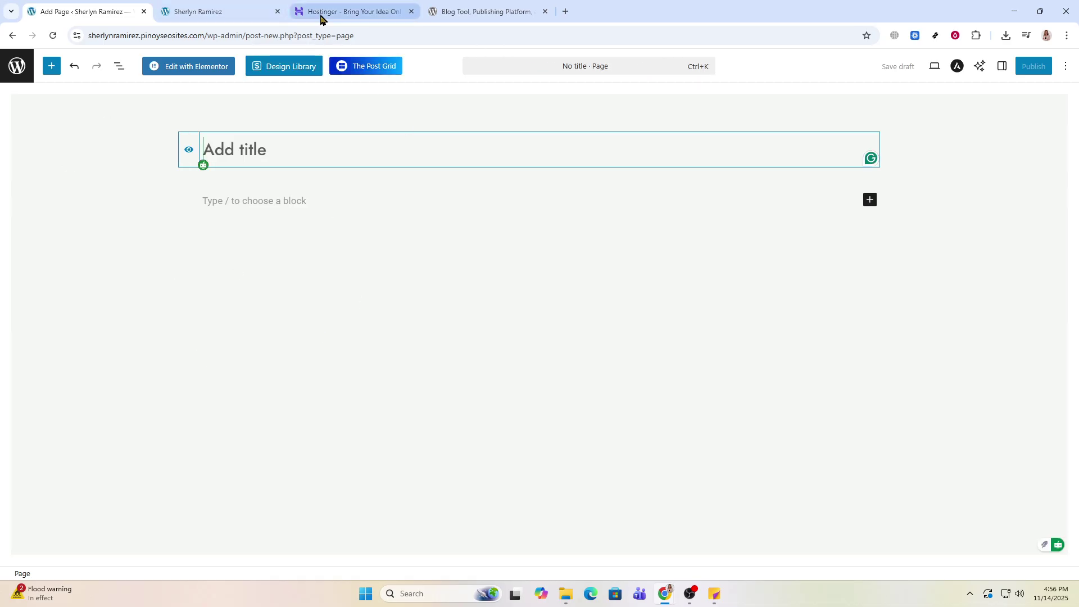
Step: Review the live site's front page from its header through the services and About Us sections
click(205, 7)
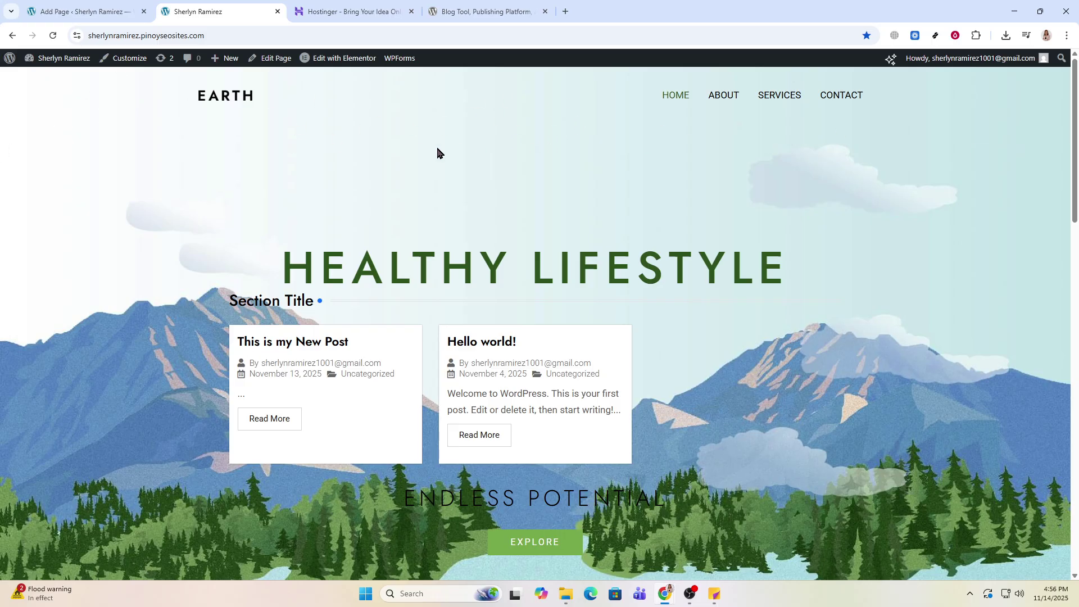
scroll(397, 333, down, 10)
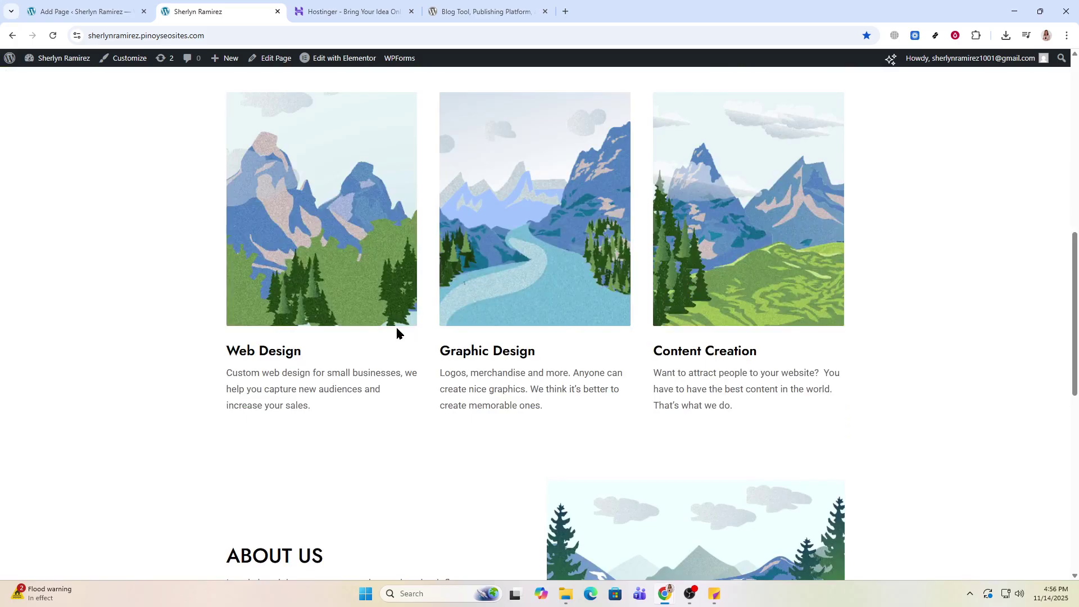
scroll(397, 333, up, 11)
Step: Title the new page "News" in the block editor
click(59, 8)
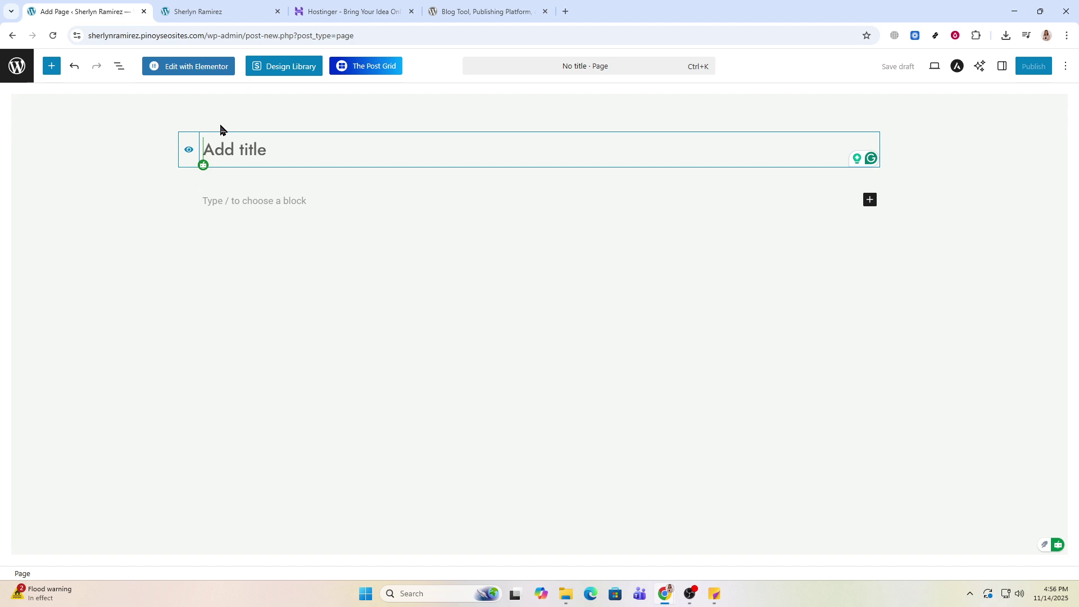
text(Ne)
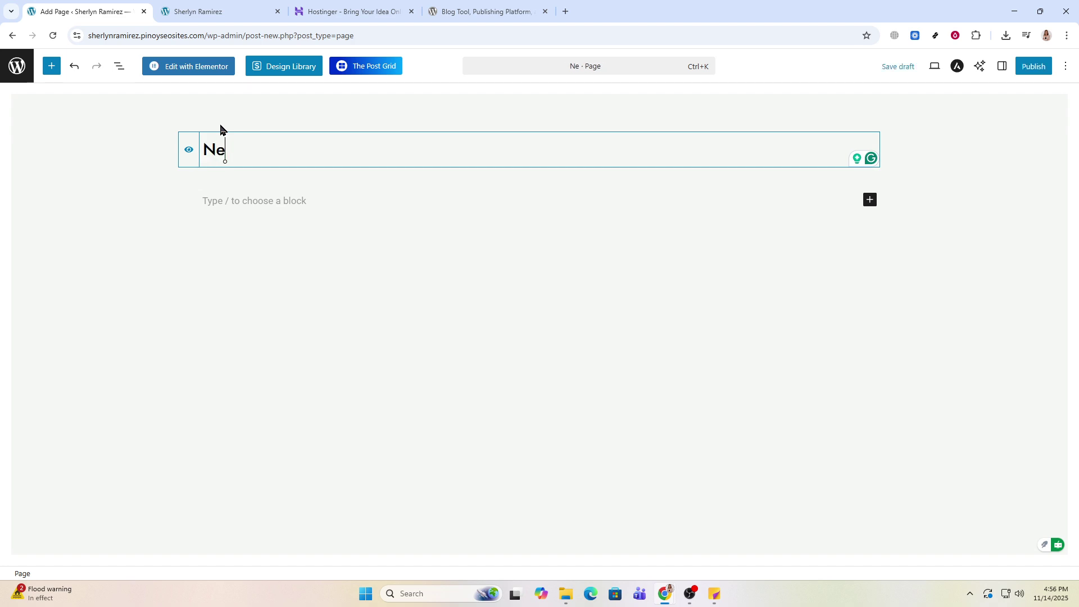
text(ws)
Step: Check the live front page, and leave the page editor without saving the "News" page
click(212, 13)
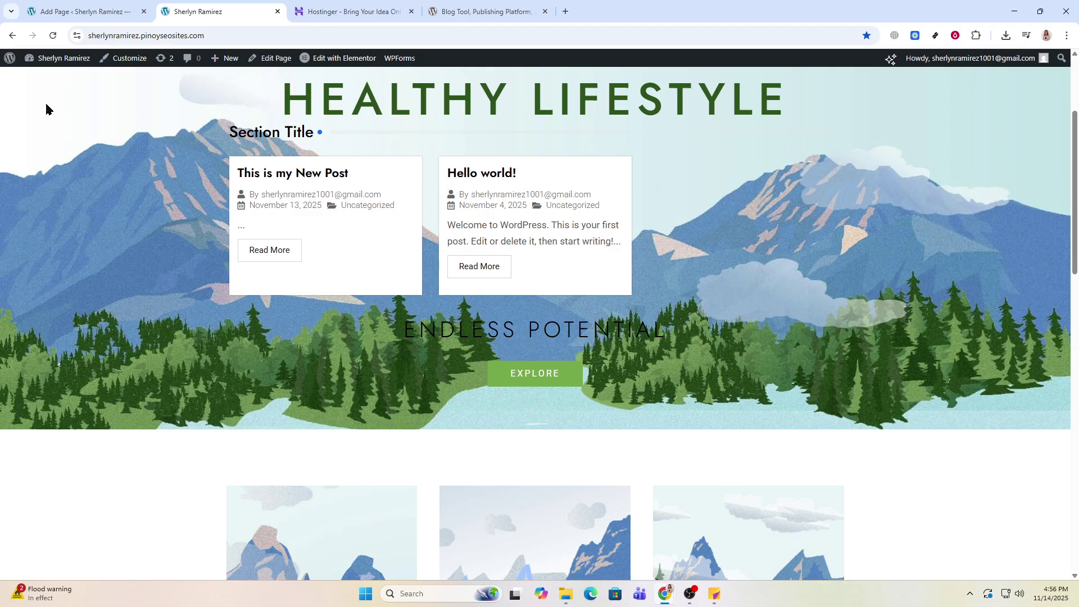
click(58, 11)
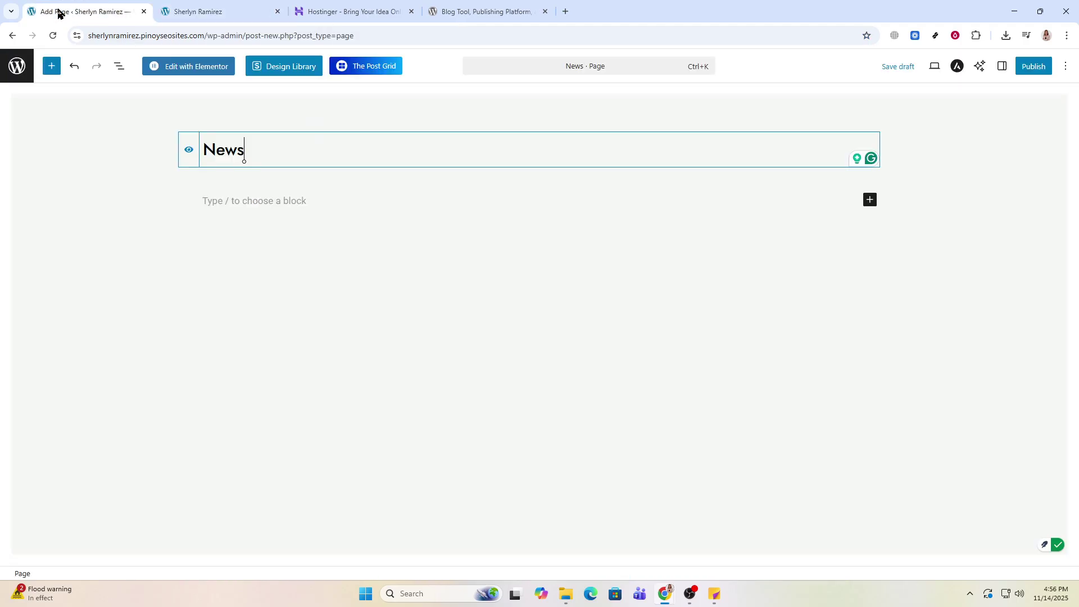
click(15, 67)
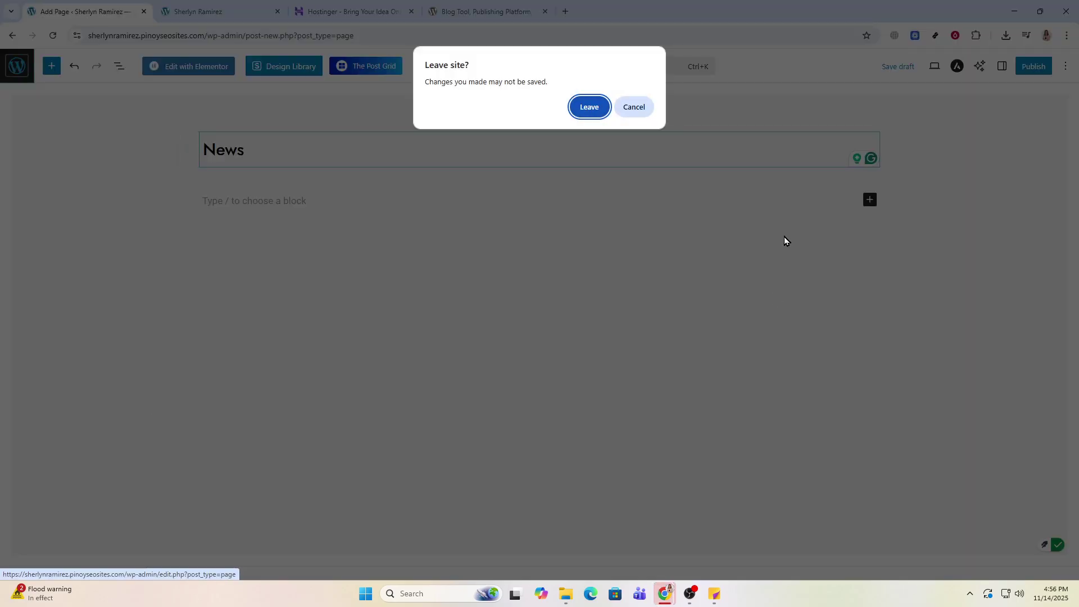
click(589, 108)
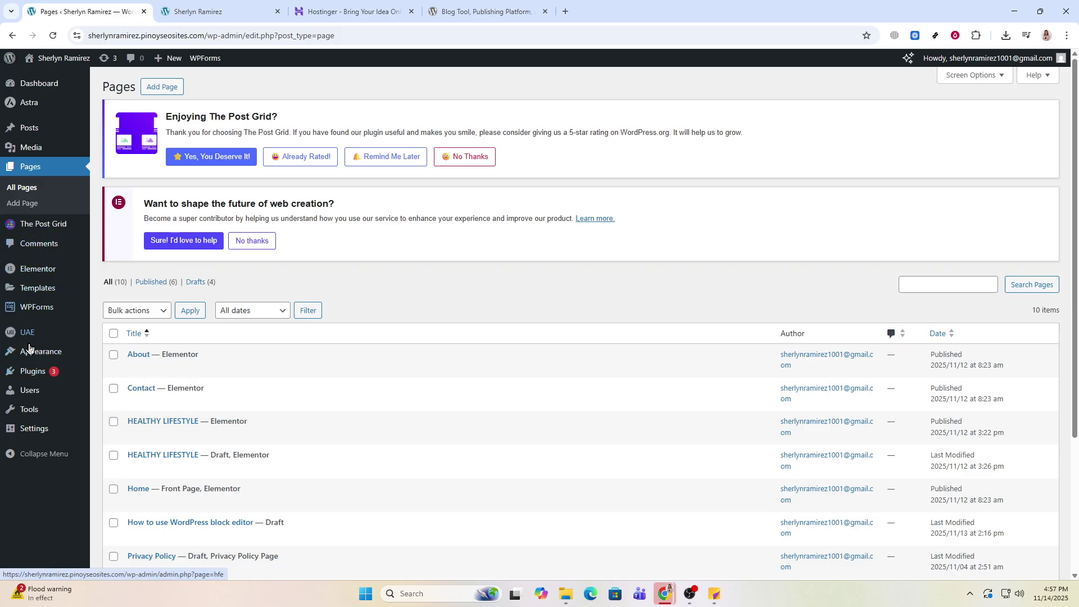
Step: Search the installed themes for "news" and compare them with the live site's front page
mouse_move(30, 353)
click(135, 358)
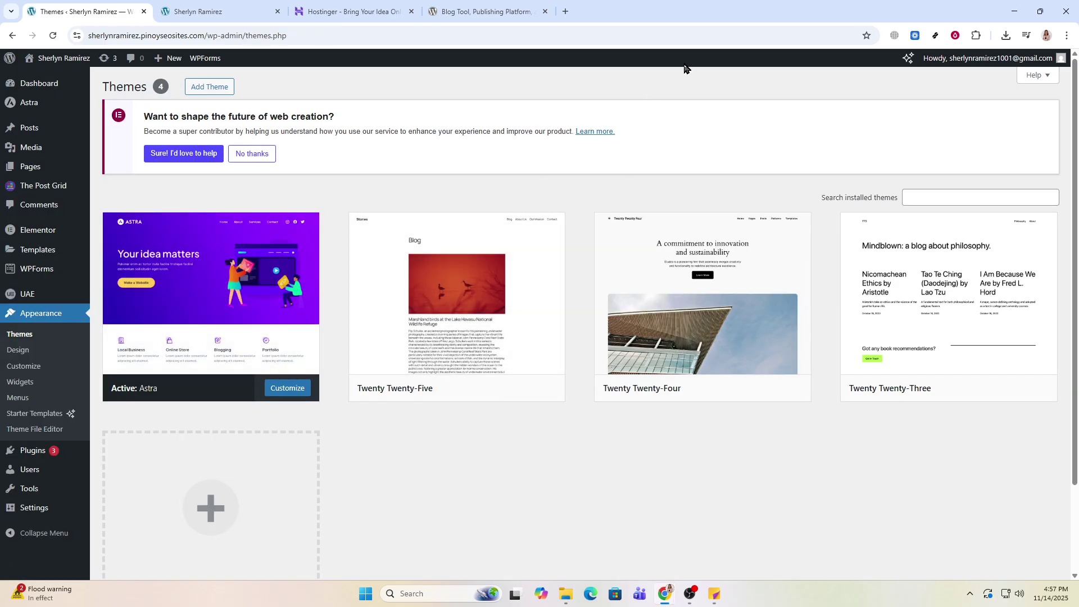
click(916, 200)
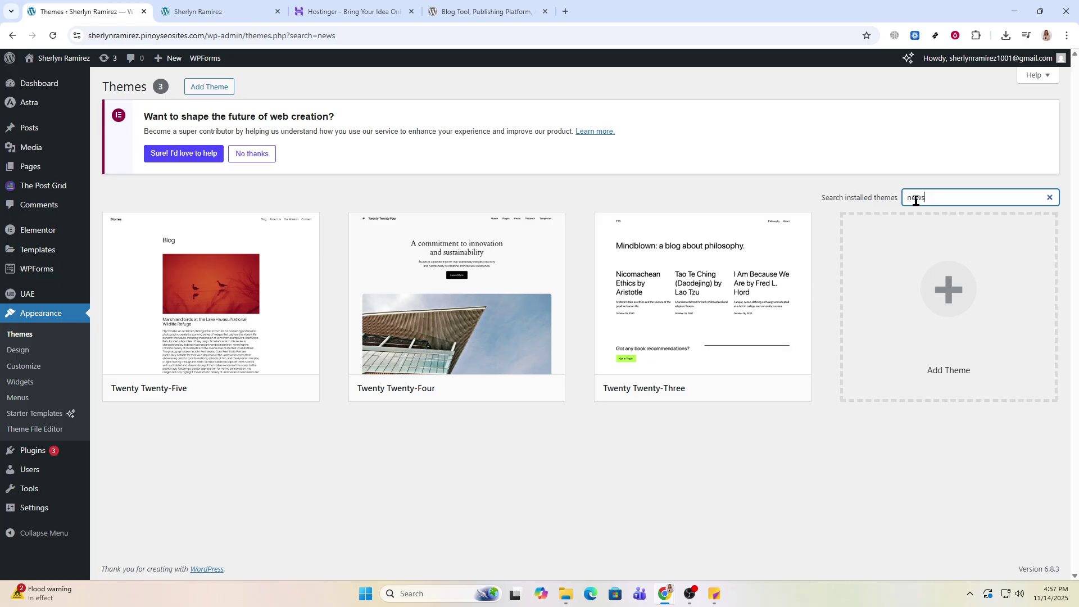
click(212, 9)
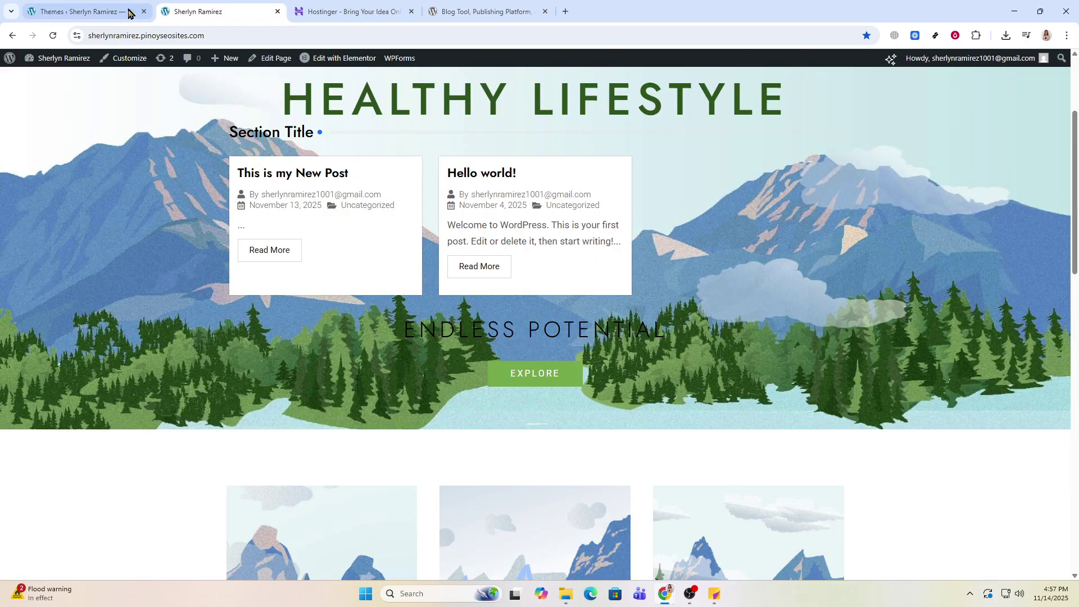
click(73, 9)
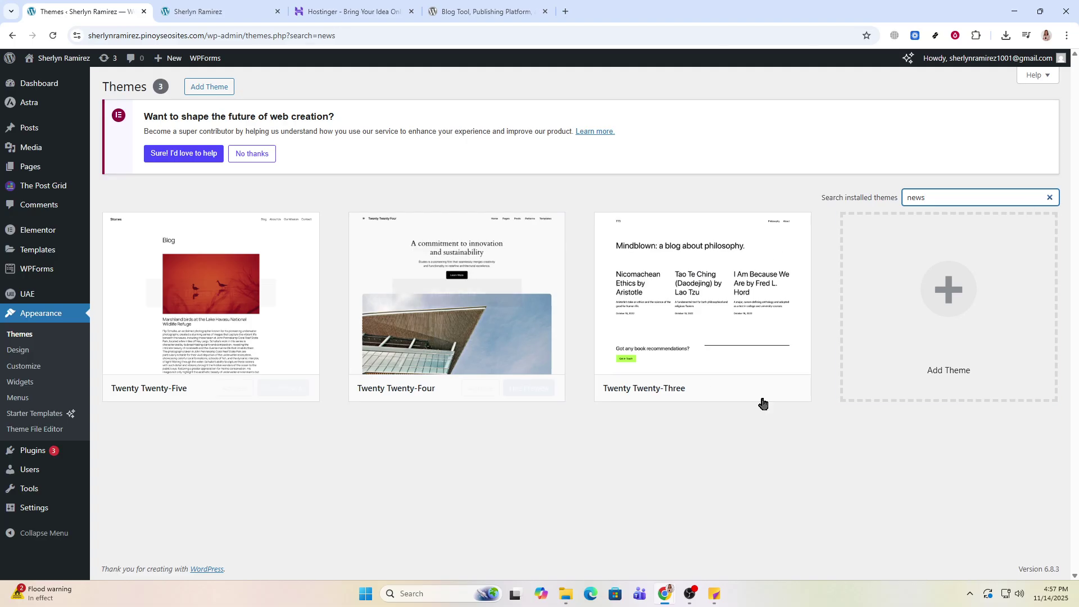